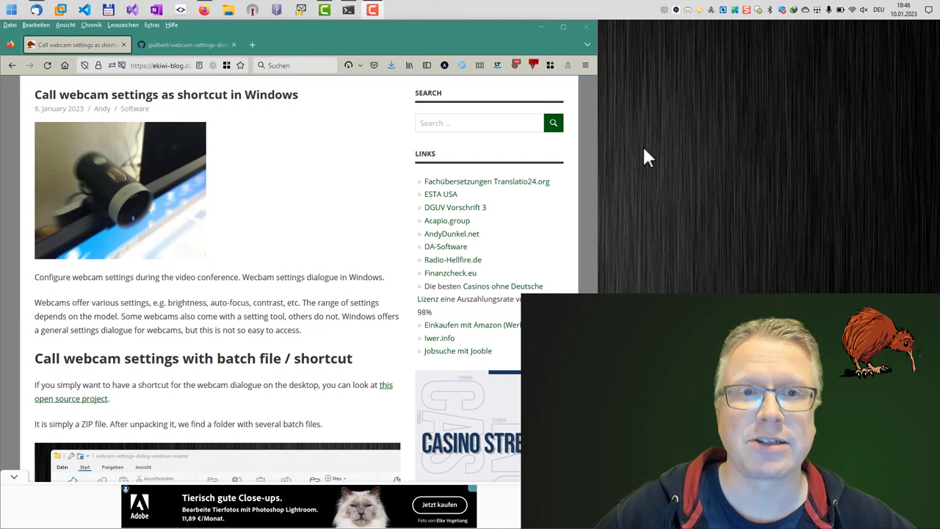
# Read through the blog article on calling webcam settings as a shortcut, including the batch file section
pyautogui.click(311, 281)
pyautogui.scroll(-15, 311, 282)
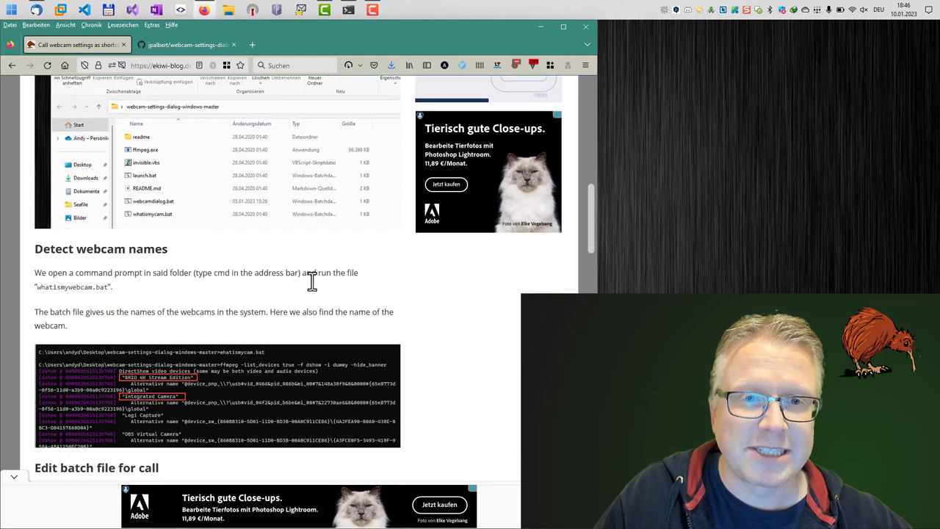
pyautogui.scroll(-5, 311, 282)
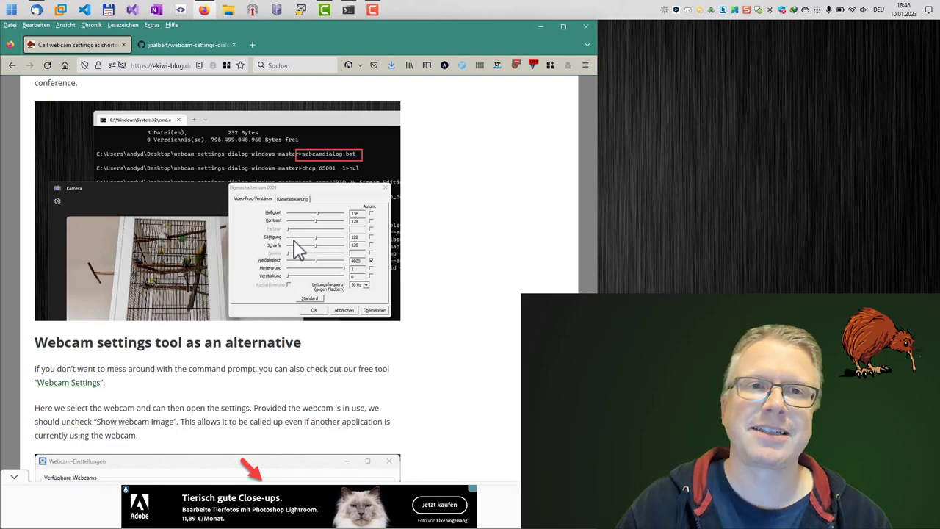
pyautogui.scroll(10, 298, 250)
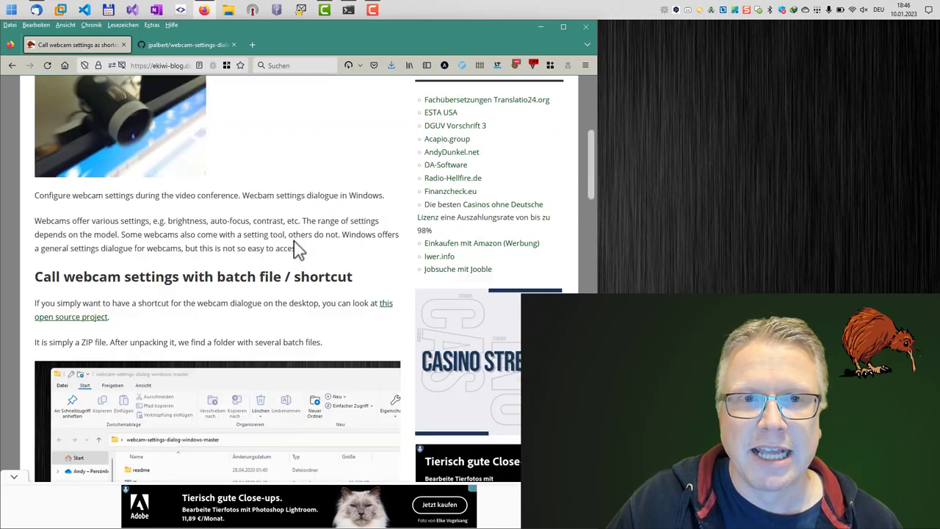
pyautogui.scroll(-2, 298, 250)
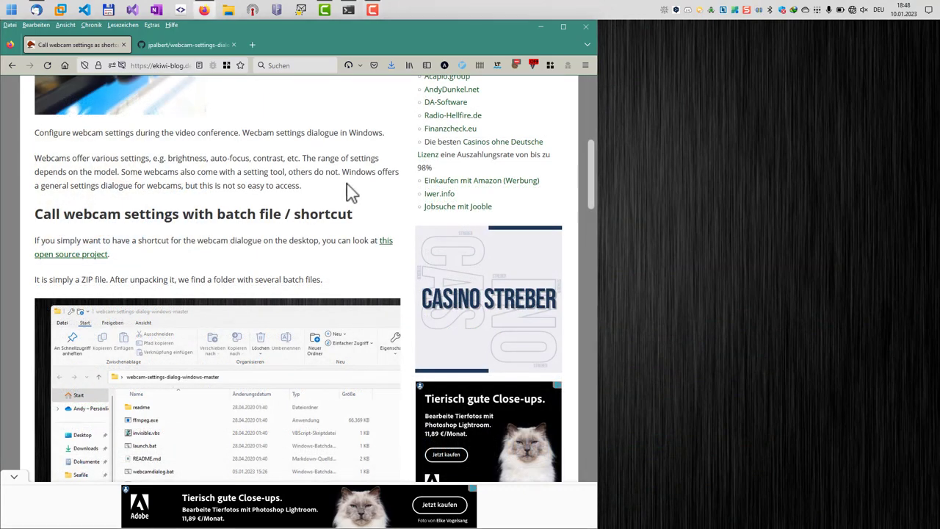
pyautogui.scroll(5, 352, 193)
pyautogui.scroll(-3, 351, 192)
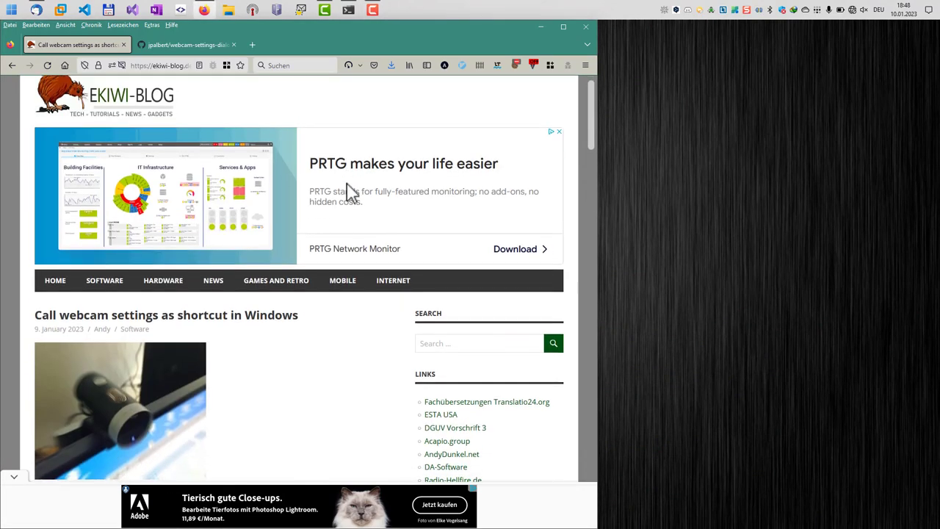
pyautogui.scroll(-1, 351, 192)
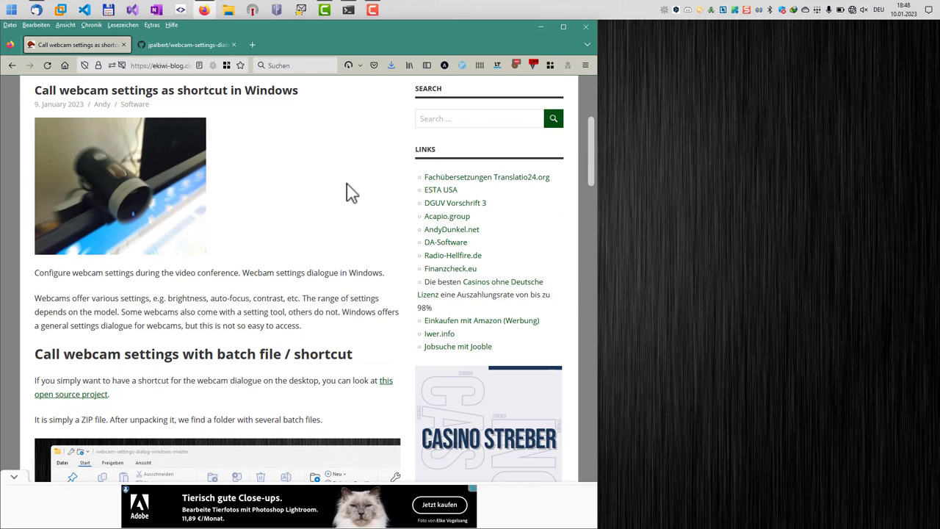
pyautogui.scroll(-3, 351, 192)
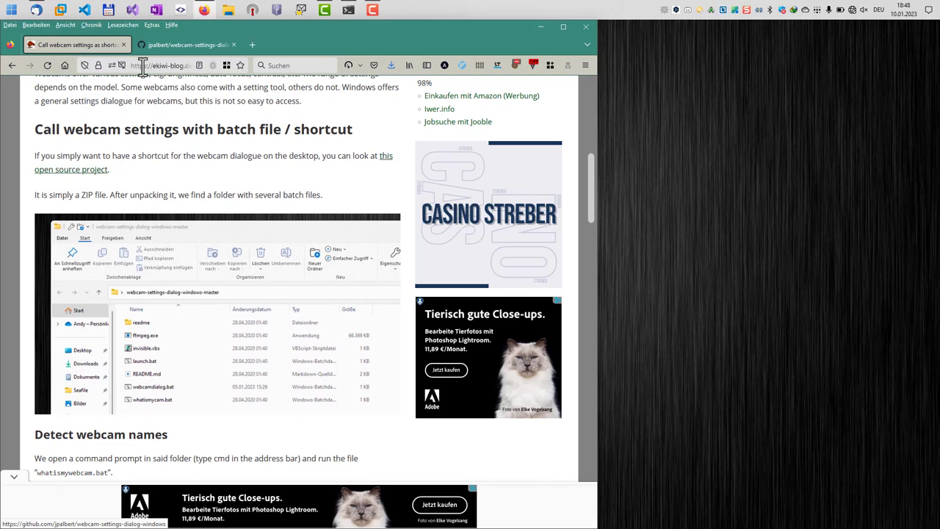
# View the download options of the webcam-settings-dialog-windows repository on GitHub and minimize the browser
pyautogui.click(164, 42)
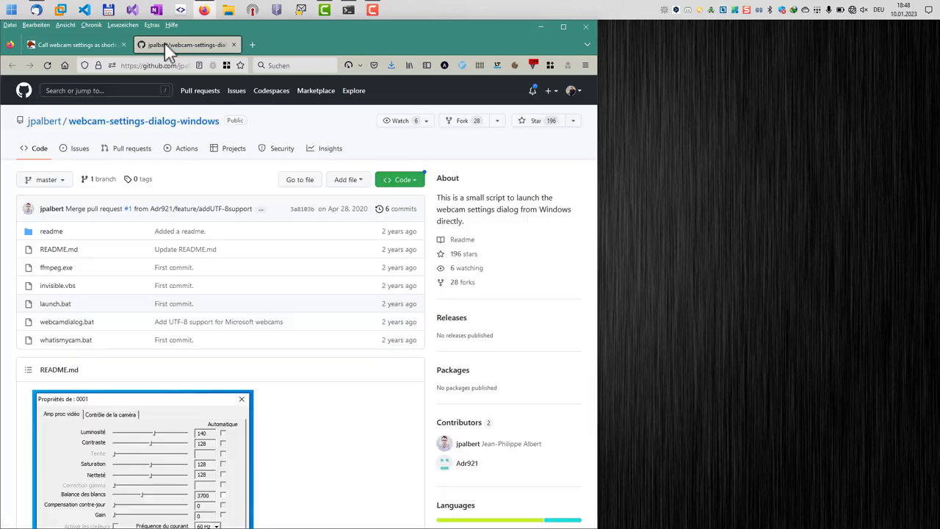
pyautogui.click(404, 185)
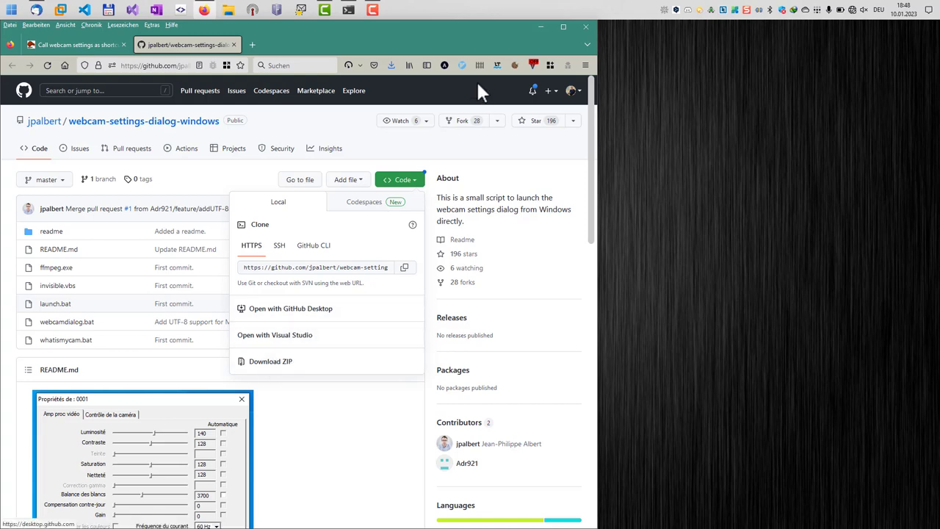
pyautogui.click(544, 28)
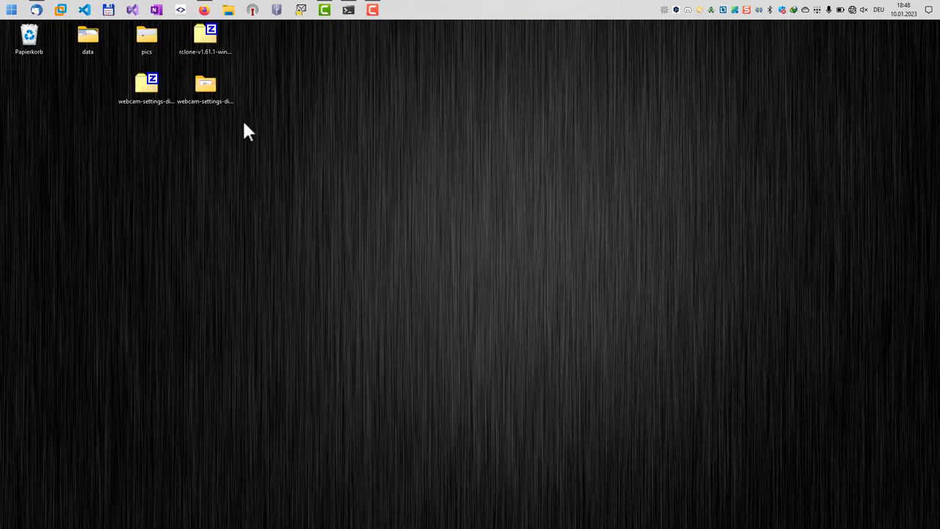
# Open the unpacked webcam-settings-dialog-windows-master folder from the desktop and move its window clear for viewing
pyautogui.click(136, 92)
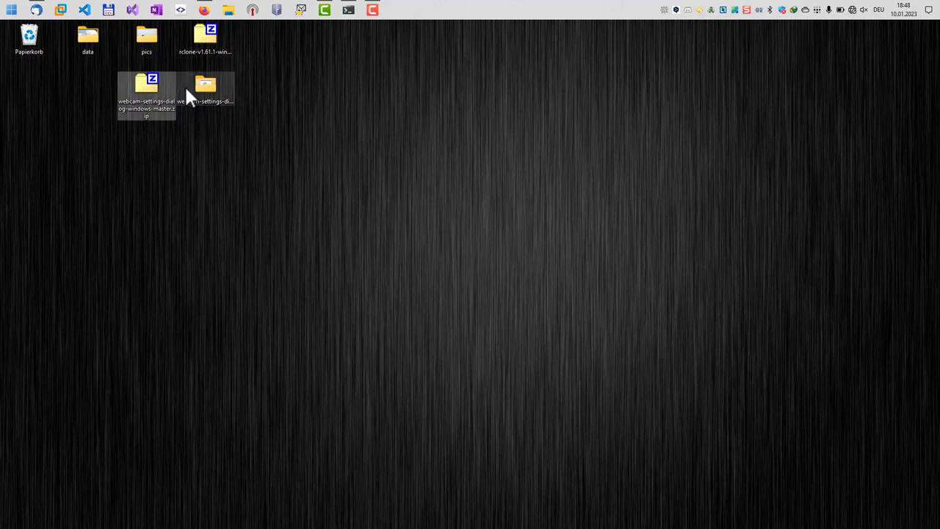
pyautogui.doubleClick(205, 94)
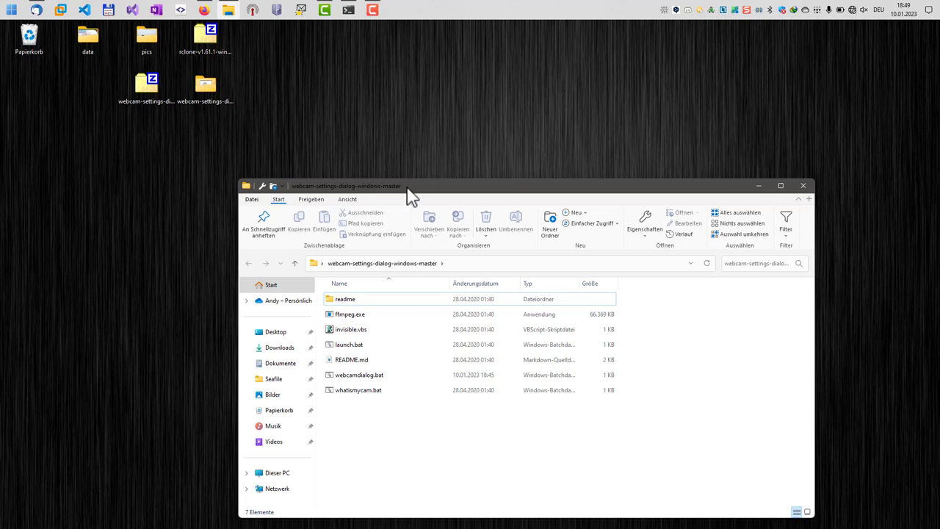
pyautogui.moveTo(409, 195); pyautogui.dragTo(199, 91)
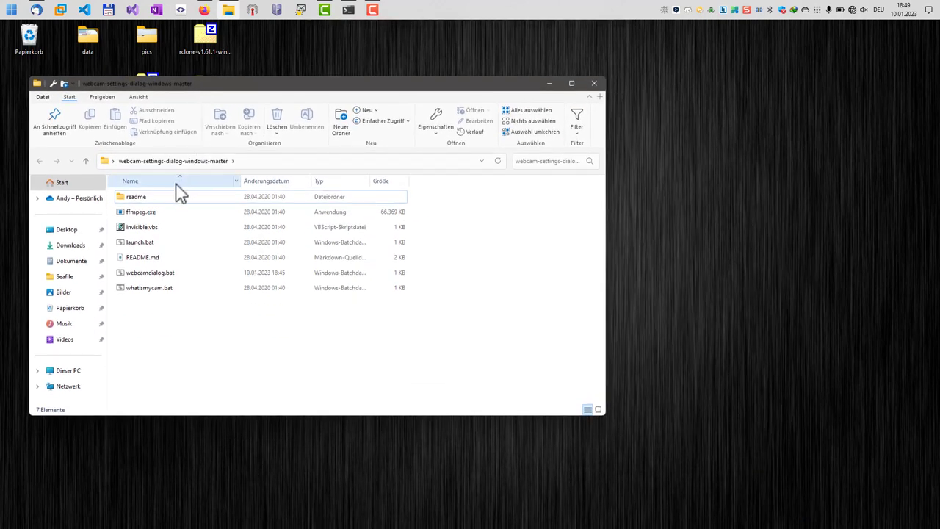
# Look over the folder's ffmpeg.exe, launch.bat, webcamdialog.bat and whatismycam.bat files
pyautogui.click(158, 214)
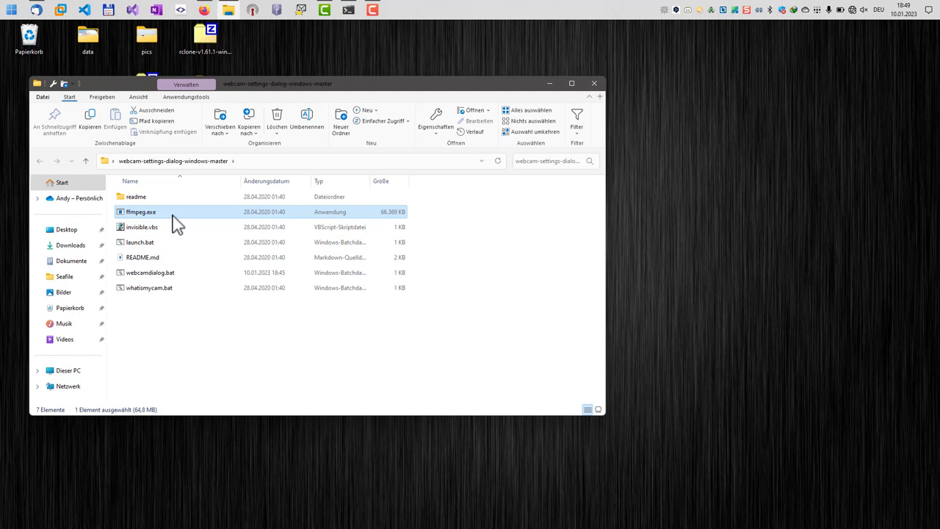
pyautogui.click(160, 245)
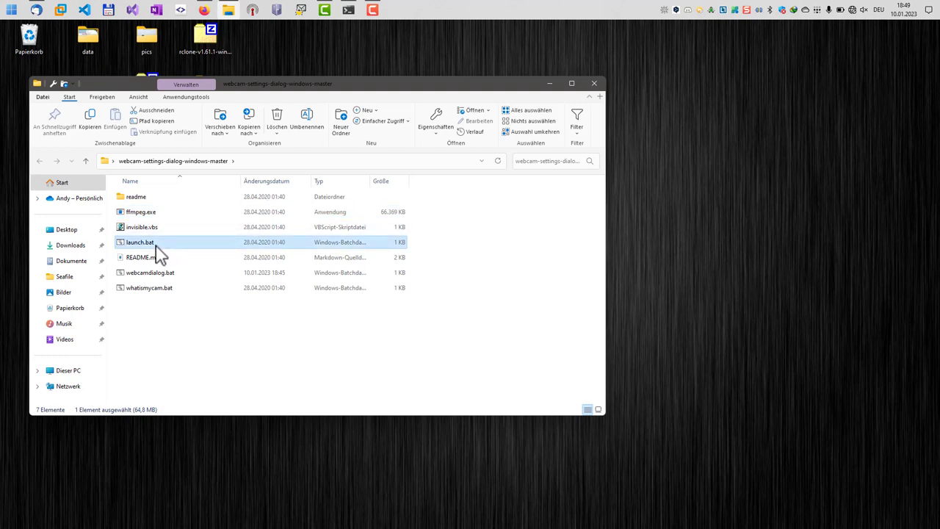
pyautogui.click(158, 274)
pyautogui.click(159, 288)
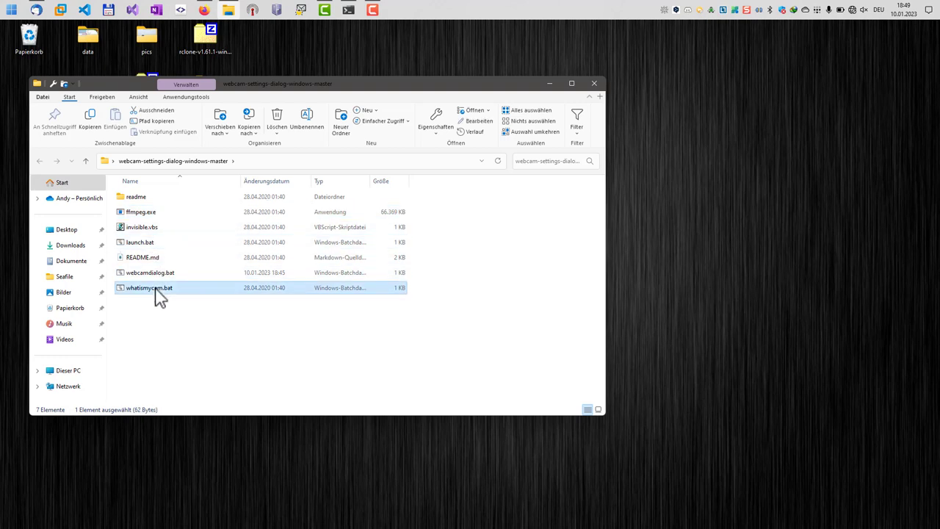
# Open webcamdialog.bat for editing in the text editor and place its window over the folder
pyautogui.click(157, 275)
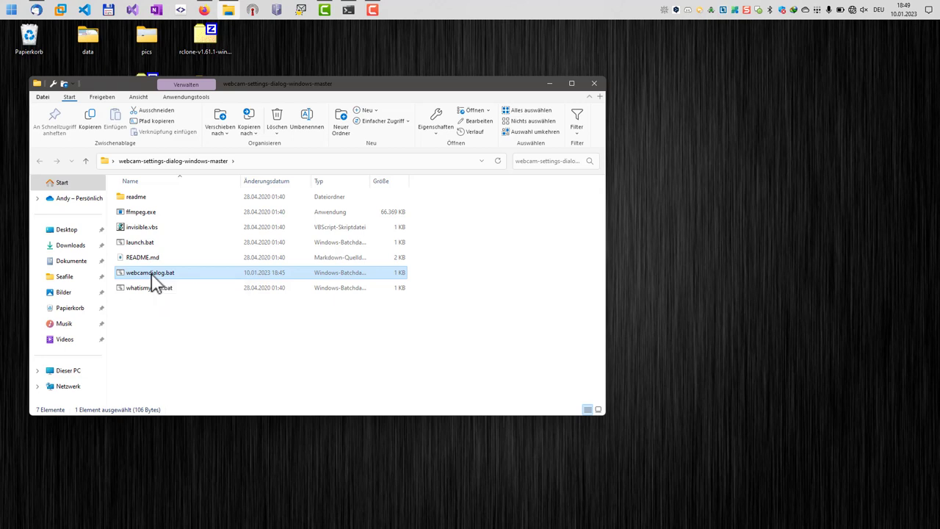
pyautogui.rightClick(156, 279)
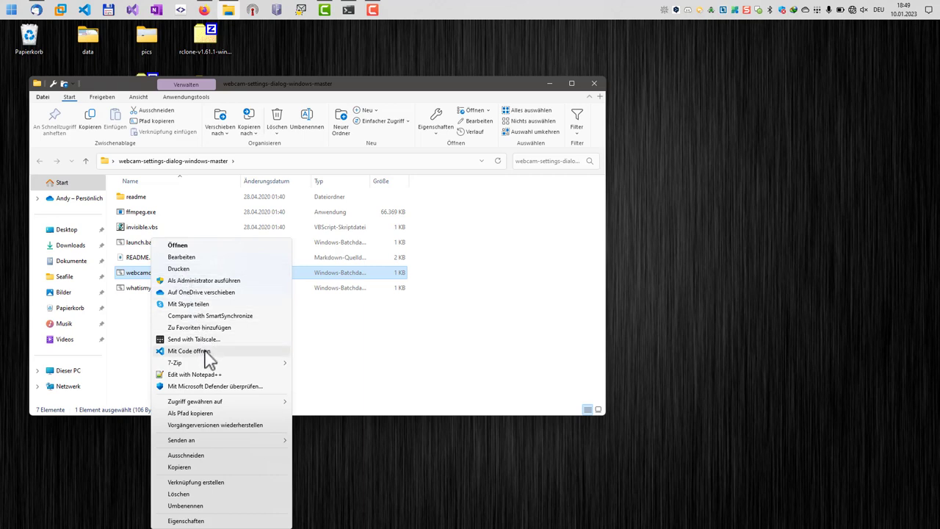
pyautogui.click(222, 259)
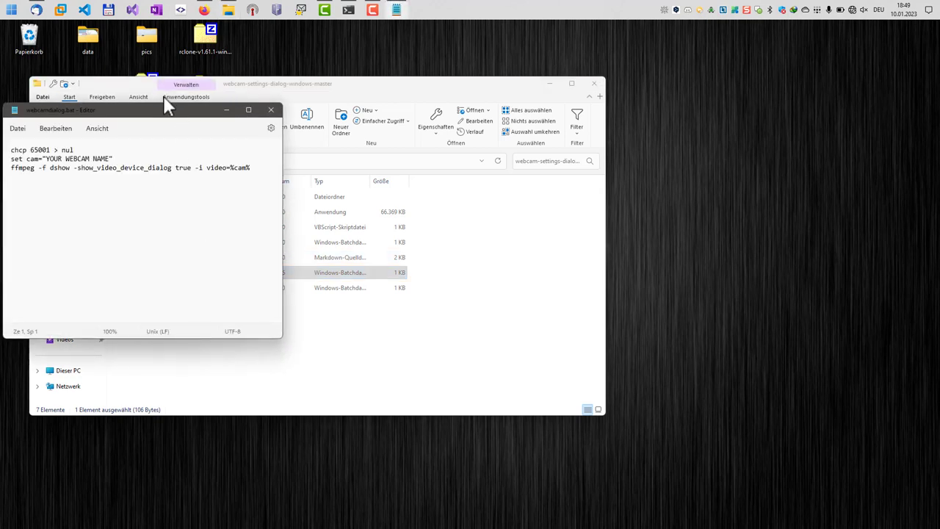
pyautogui.moveTo(165, 115); pyautogui.dragTo(321, 157)
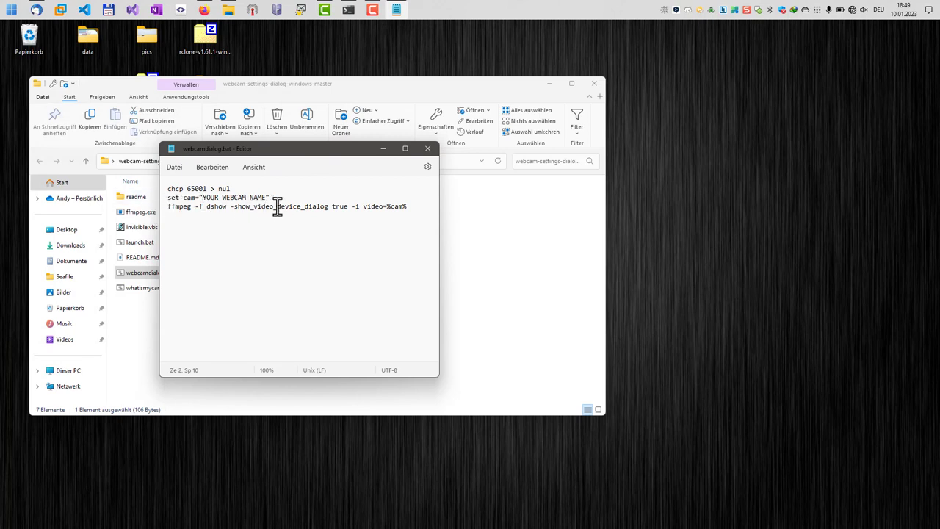
# Examine the show_video_device_dialog option and highlight the YOUR WEBCAM NAME placeholder in the set cam line
pyautogui.moveTo(328, 209); pyautogui.dragTo(235, 213)
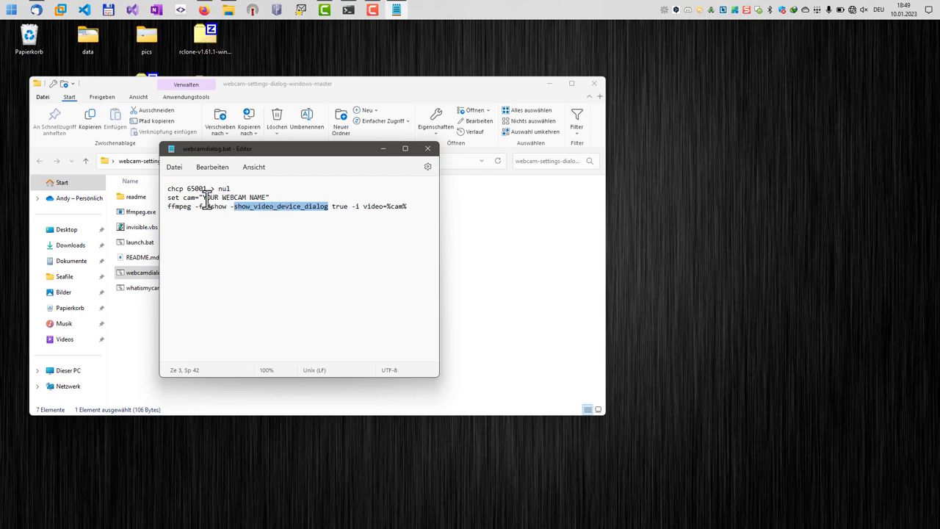
pyautogui.click(200, 198)
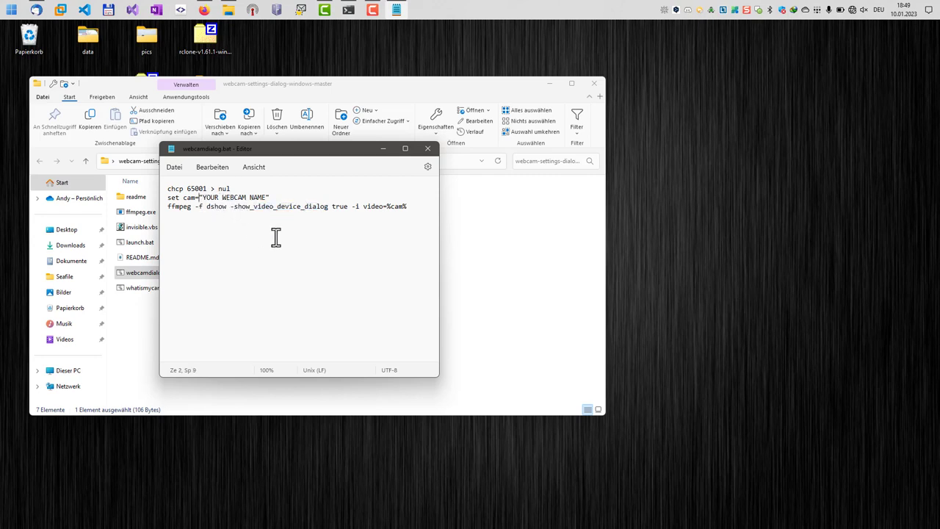
pyautogui.hotkey('shift', 'Right')
pyautogui.hotkey('shift', 'Right')
pyautogui.hotkey('shift', 'Right')
pyautogui.hotkey('shift', 'Right')
pyautogui.hotkey('shift', 'Right')
pyautogui.hotkey('shift', 'Right')
pyautogui.hotkey('shift', 'Right')
pyautogui.hotkey('shift', 'Right')
pyautogui.hotkey('shift', 'Right')
pyautogui.hotkey('shift', 'Right')
pyautogui.hotkey('shift', 'Right')
pyautogui.hotkey('shift', 'Right')
pyautogui.hotkey('shift', 'Right')
pyautogui.hotkey('shift', 'Right')
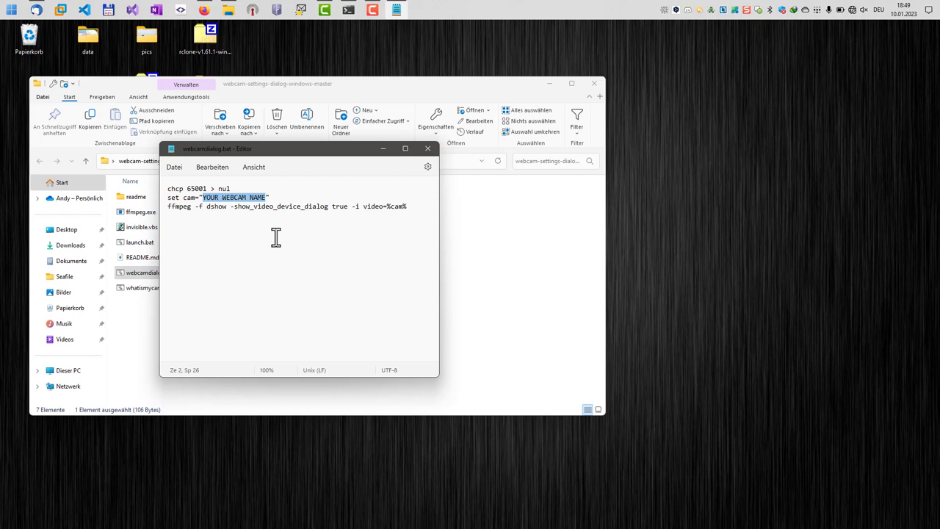
# Run whatismycam.bat from the folder to list the video devices and reposition its console window
pyautogui.click(371, 92)
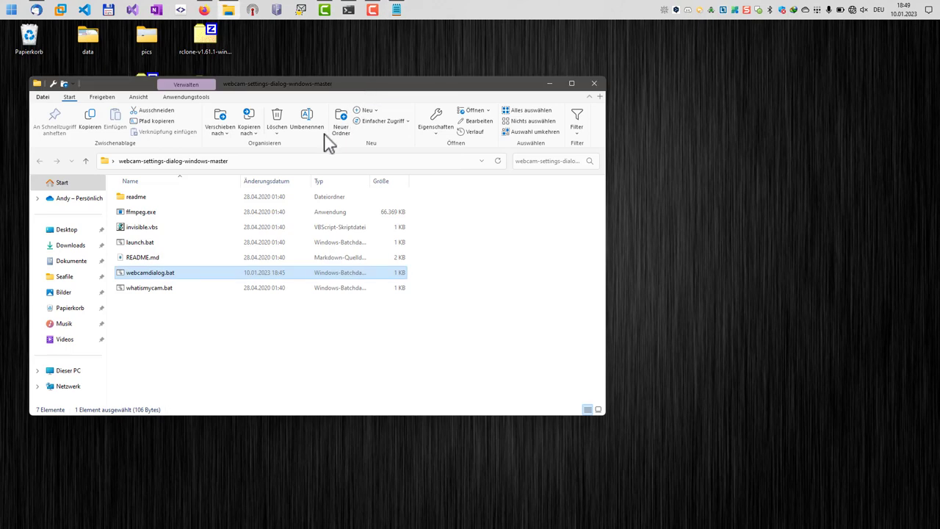
pyautogui.click(175, 290)
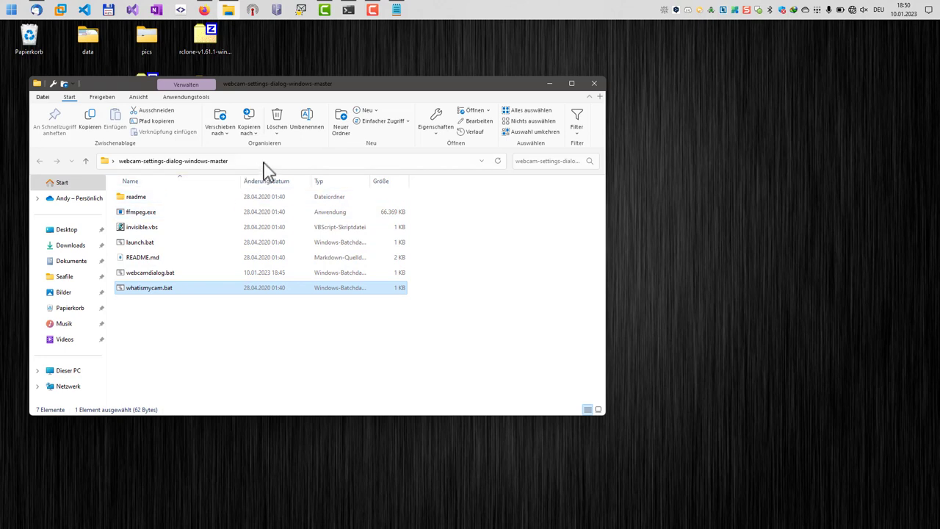
pyautogui.doubleClick(178, 292)
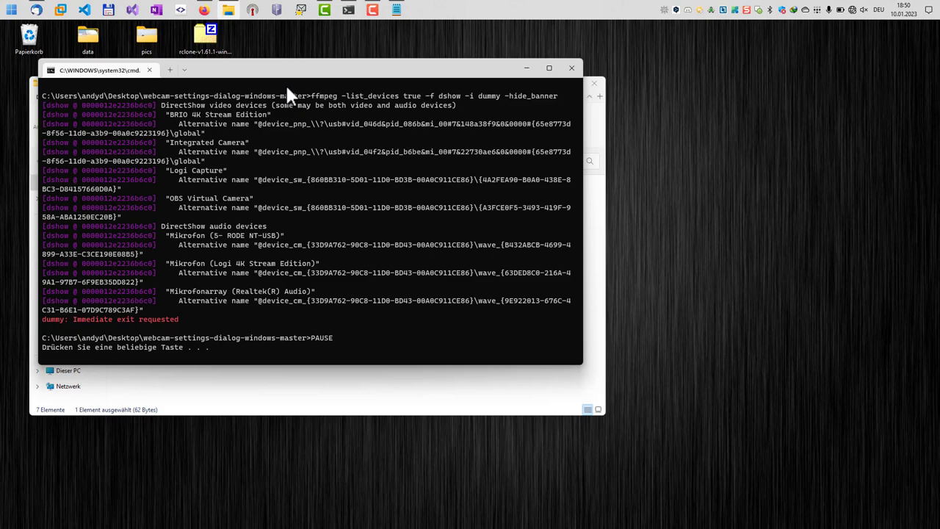
pyautogui.moveTo(287, 76); pyautogui.dragTo(317, 137)
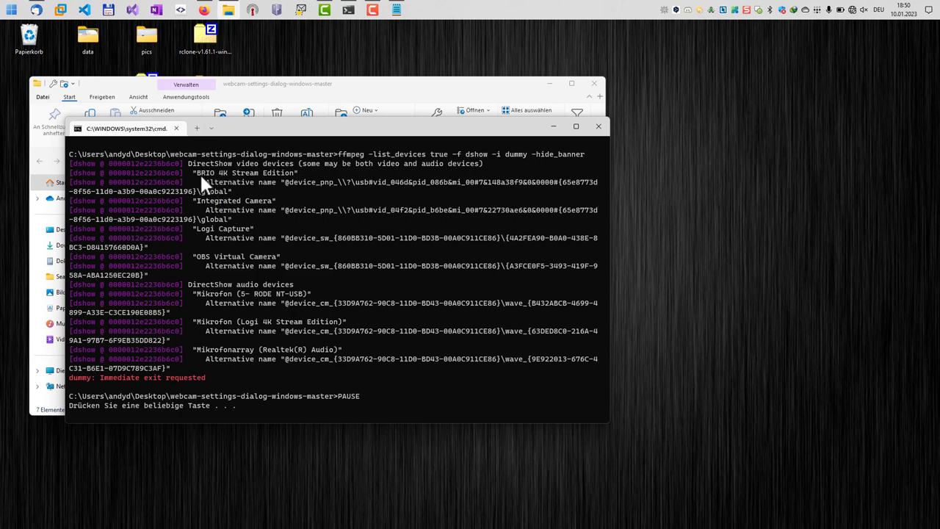
# Copy the webcam name BRIO 4K Stream Edition, without quotation marks, from the console's video device list
pyautogui.moveTo(199, 173); pyautogui.dragTo(290, 174)
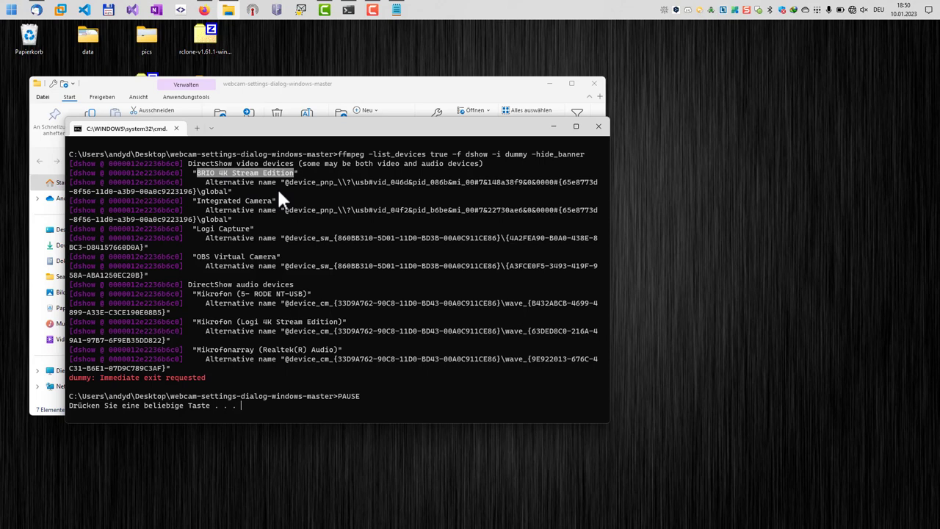
pyautogui.moveTo(200, 204); pyautogui.dragTo(271, 206)
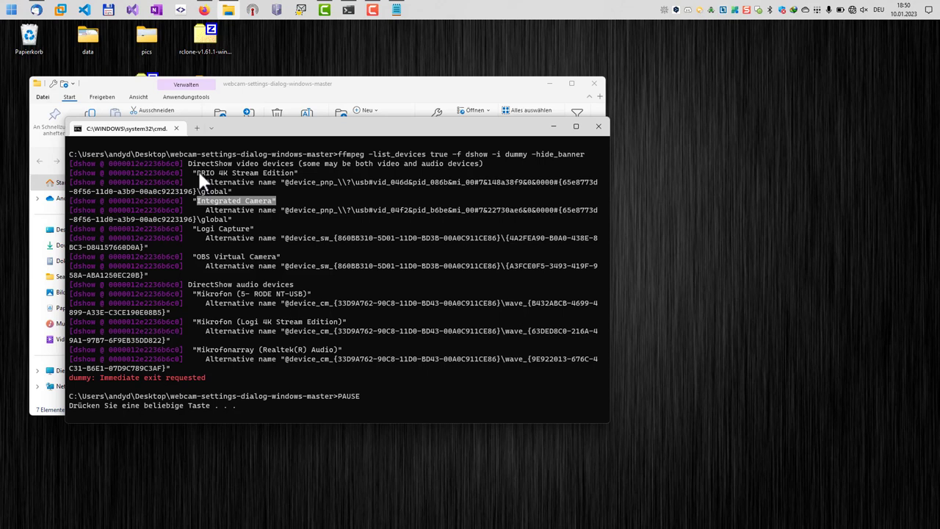
pyautogui.moveTo(198, 173); pyautogui.dragTo(211, 174)
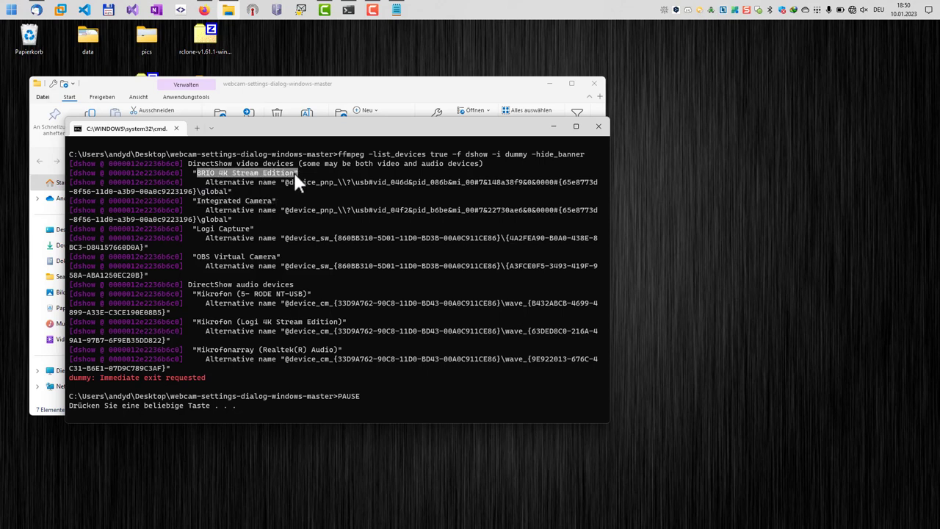
pyautogui.moveTo(291, 174); pyautogui.dragTo(286, 178)
pyautogui.hotkey('ctrl', 'c')
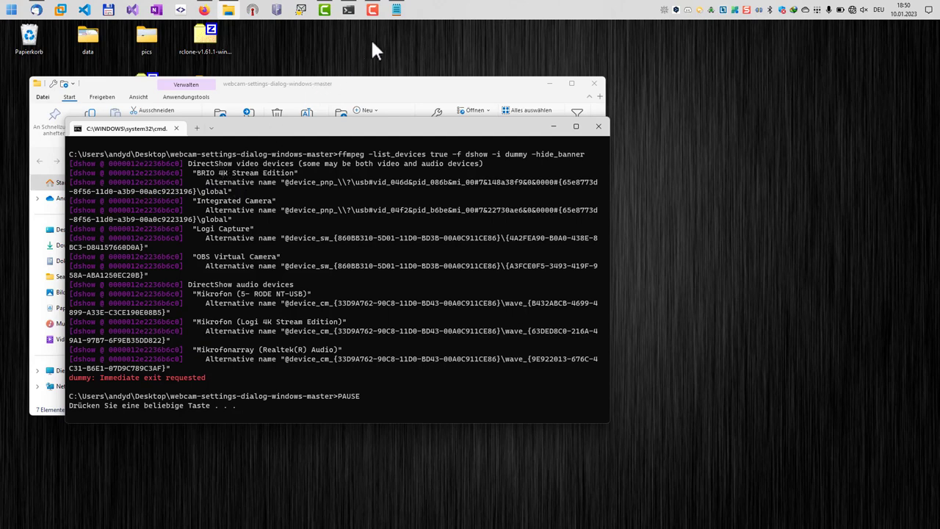
# Replace the YOUR WEBCAM NAME placeholder in webcamdialog.bat with BRIO 4K Stream Edition, then save the script and close the editor
pyautogui.click(390, 20)
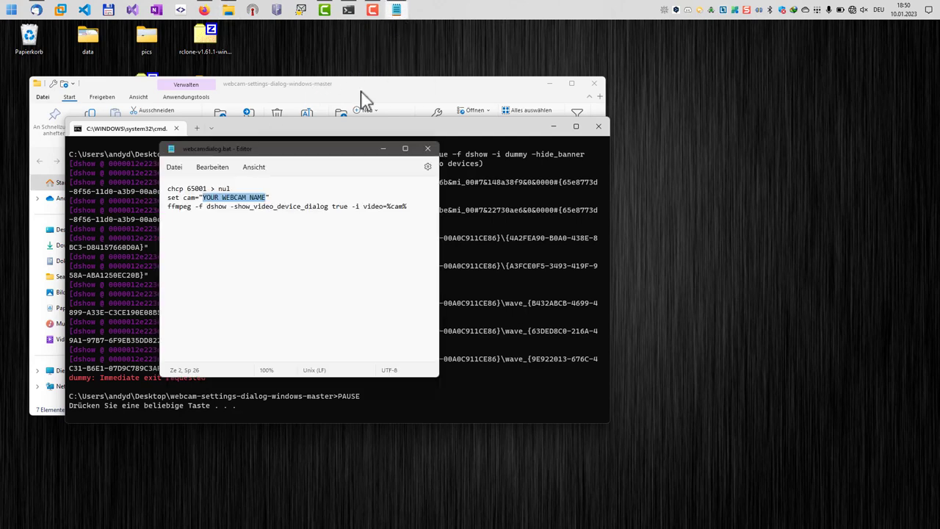
pyautogui.click(269, 199)
pyautogui.press('BackSpace')
pyautogui.press('BackSpace')
pyautogui.press('BackSpace')
pyautogui.press('BackSpace')
pyautogui.press('BackSpace')
pyautogui.press('BackSpace')
pyautogui.press('BackSpace')
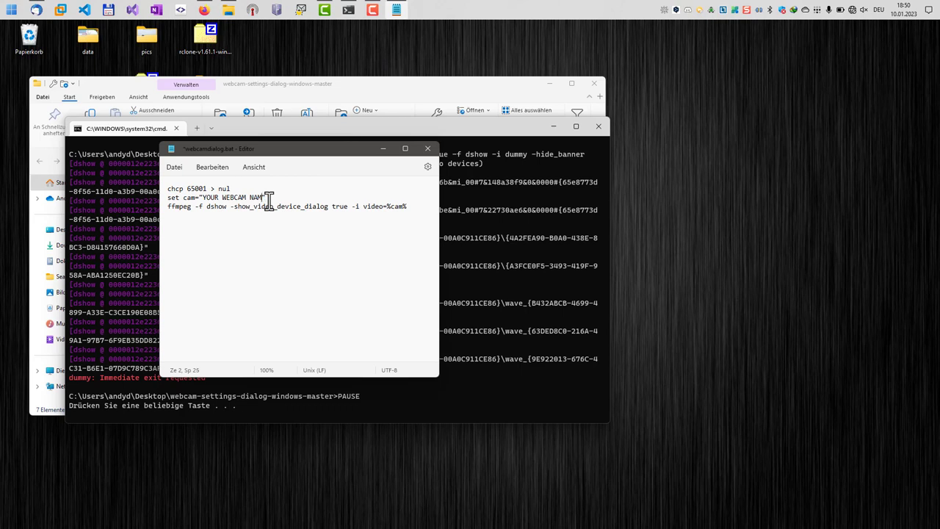
pyautogui.press('BackSpace')
pyautogui.press('BackSpace')
pyautogui.press('BackSpace')
pyautogui.press('BackSpace')
pyautogui.press('BackSpace')
pyautogui.press('BackSpace')
pyautogui.press('BackSpace')
pyautogui.click(202, 167)
pyautogui.click(219, 233)
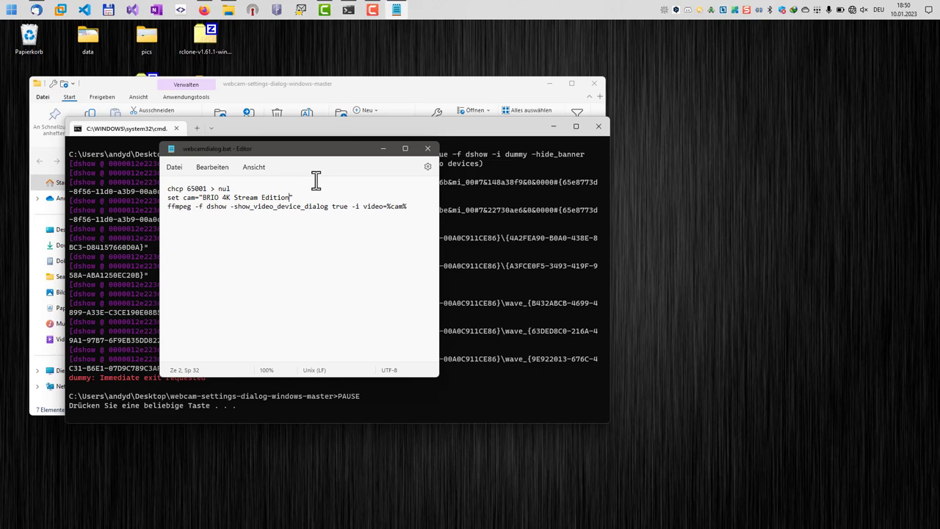
pyautogui.click(429, 149)
pyautogui.press('Return')
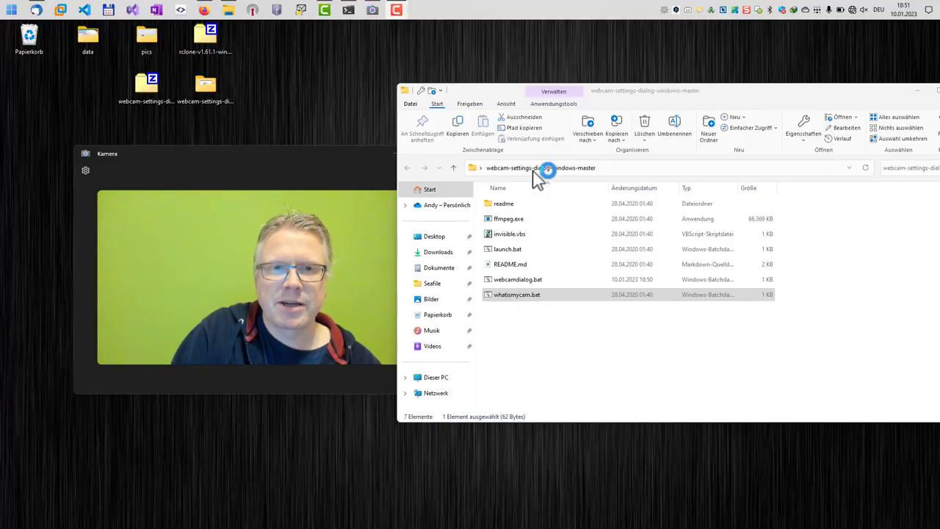
# Run webcamdialog.bat from the folder, place its webcam properties dialog beside the camera preview, and minimise the console
pyautogui.moveTo(206, 155); pyautogui.dragTo(181, 155)
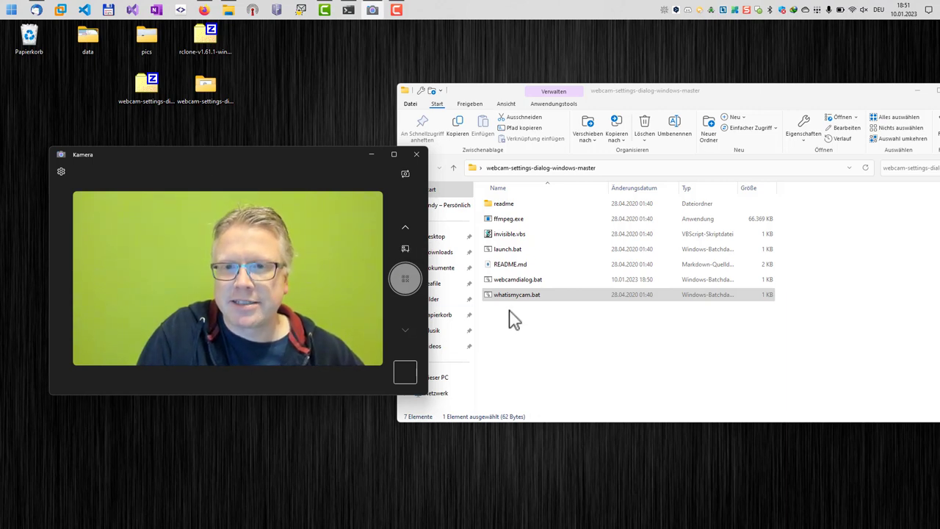
pyautogui.click(515, 281)
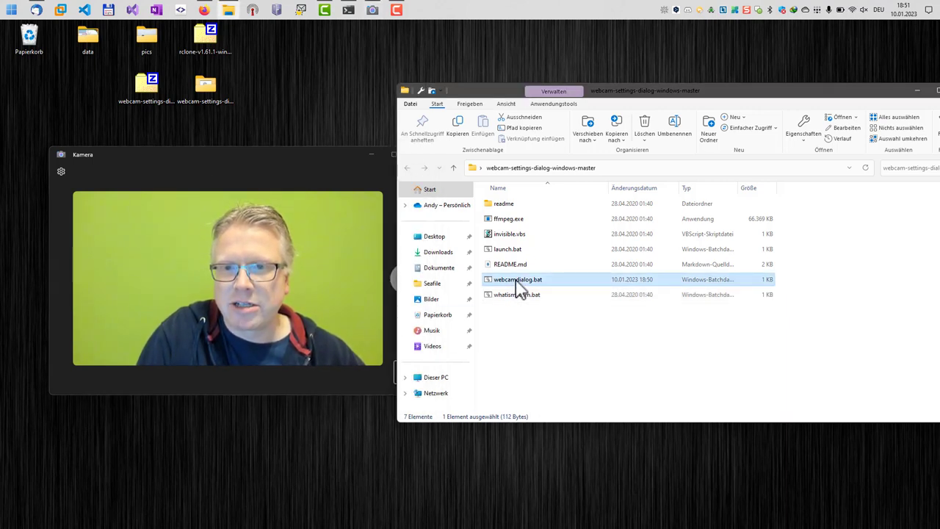
pyautogui.doubleClick(516, 286)
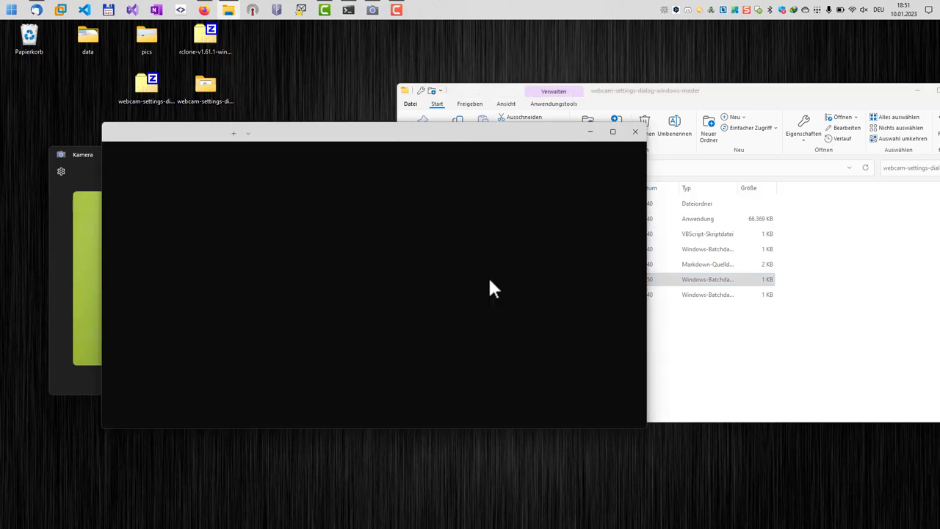
pyautogui.moveTo(157, 43); pyautogui.dragTo(530, 186)
pyautogui.click(592, 131)
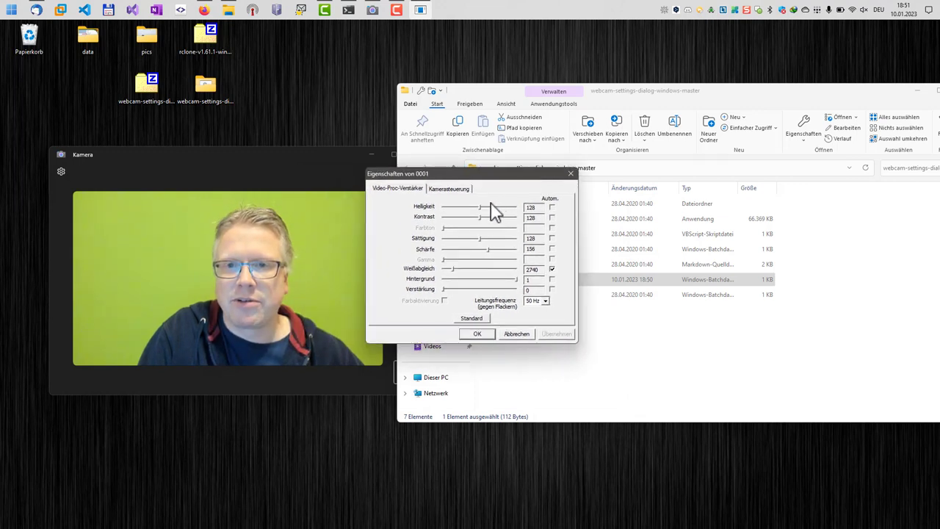
# Set the webcam brightness to 122 and try the zoom, leaving it at 100, then accept the settings and close the camera preview
pyautogui.moveTo(480, 208)
pyautogui.mouseDown()
pyautogui.moveTo(451, 215)
pyautogui.moveTo(505, 216)
pyautogui.moveTo(460, 213)
pyautogui.moveTo(498, 219)
pyautogui.moveTo(479, 219)
pyautogui.mouseUp()
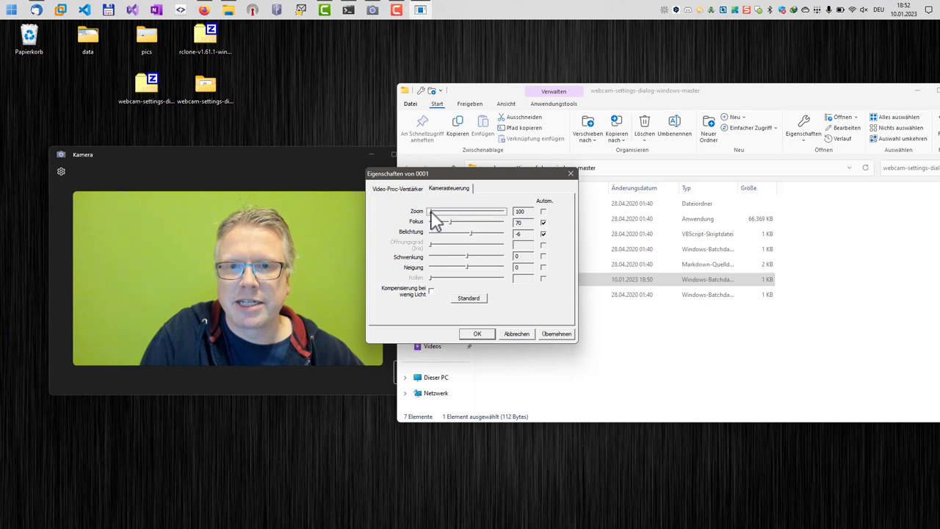
pyautogui.moveTo(432, 214); pyautogui.dragTo(399, 224)
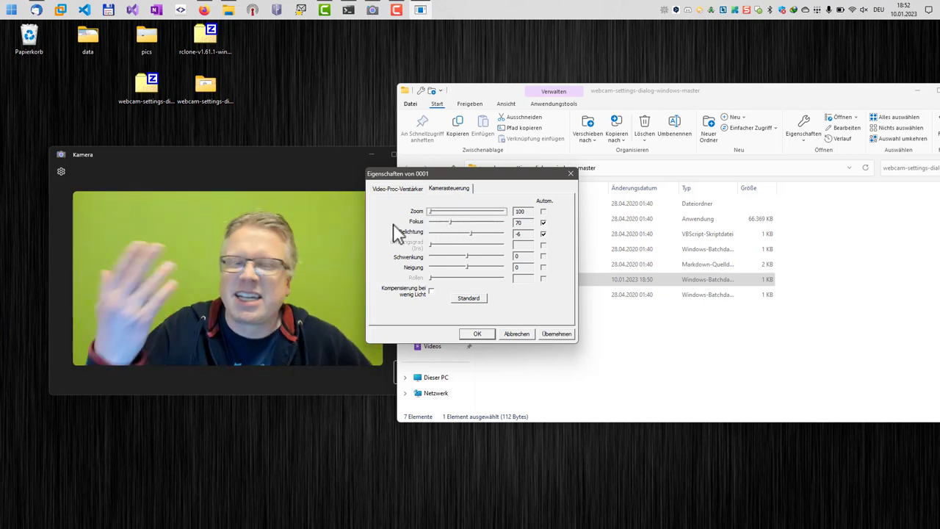
pyautogui.click(477, 334)
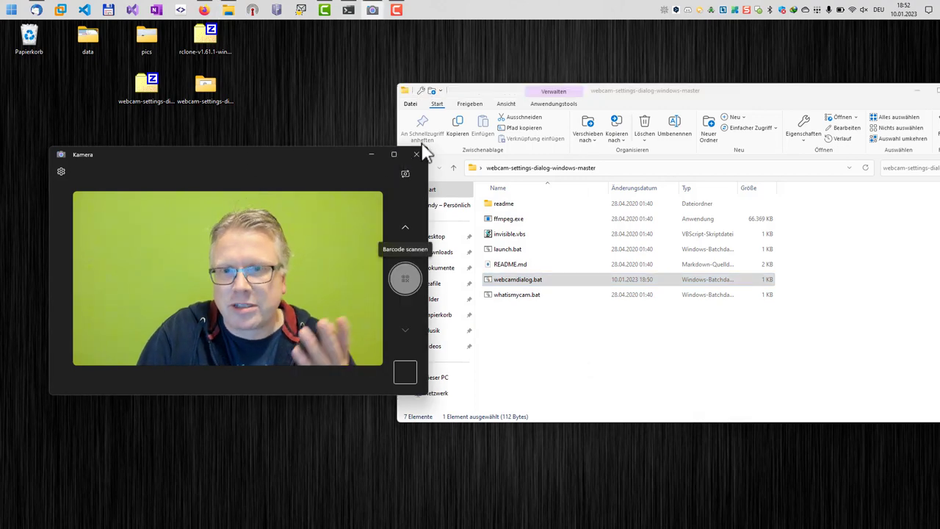
pyautogui.click(417, 154)
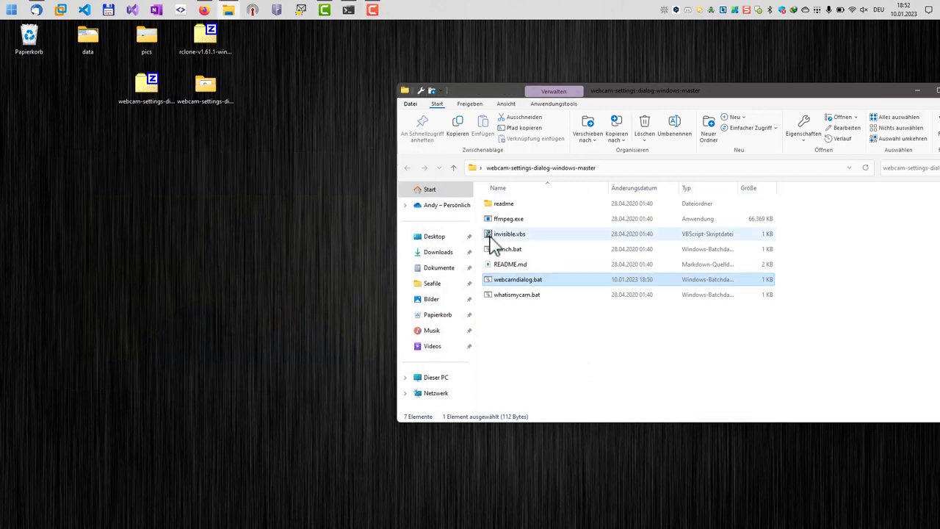
# Run webcamdialog.bat again without the camera preview open, then cancel the properties dialog and close the console
pyautogui.doubleClick(507, 286)
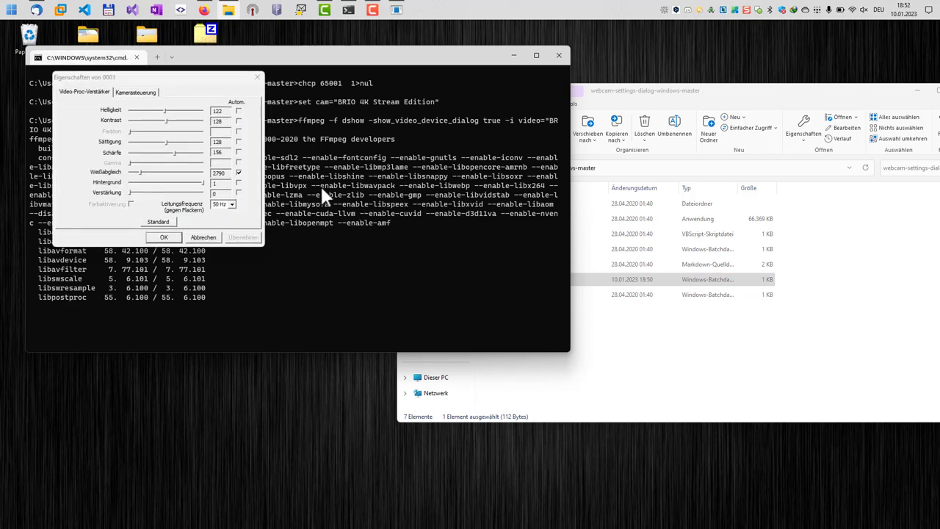
pyautogui.click(204, 237)
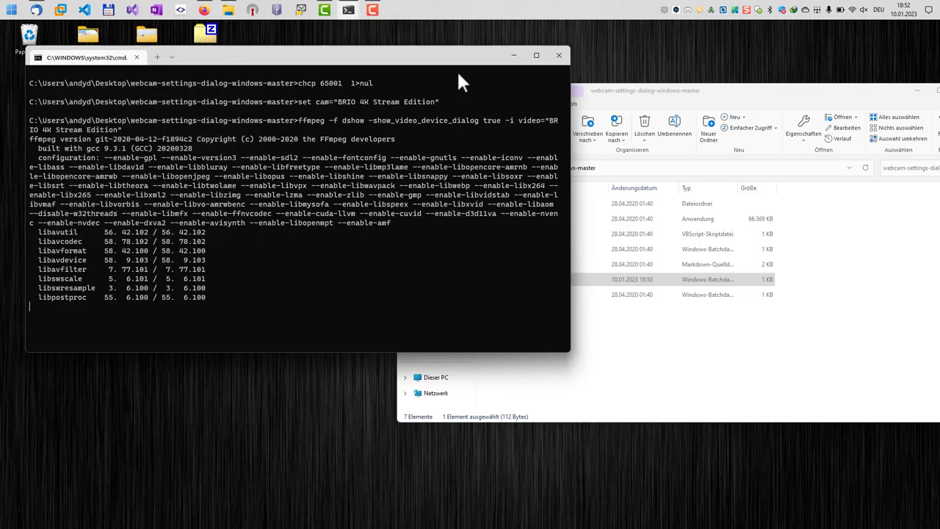
pyautogui.moveTo(471, 56); pyautogui.dragTo(404, 96)
pyautogui.click(500, 96)
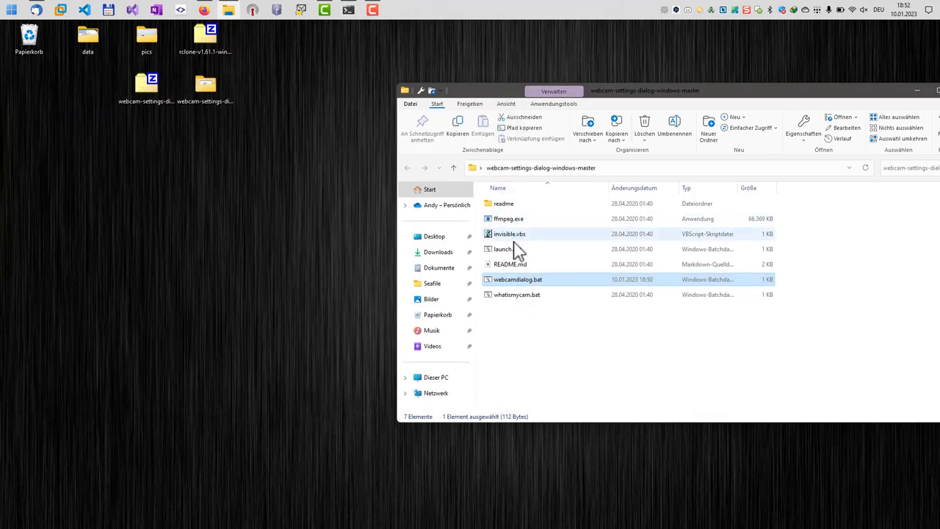
# Create a shortcut to webcamdialog.bat on the desktop and launch the script from it
pyautogui.rightClick(505, 285)
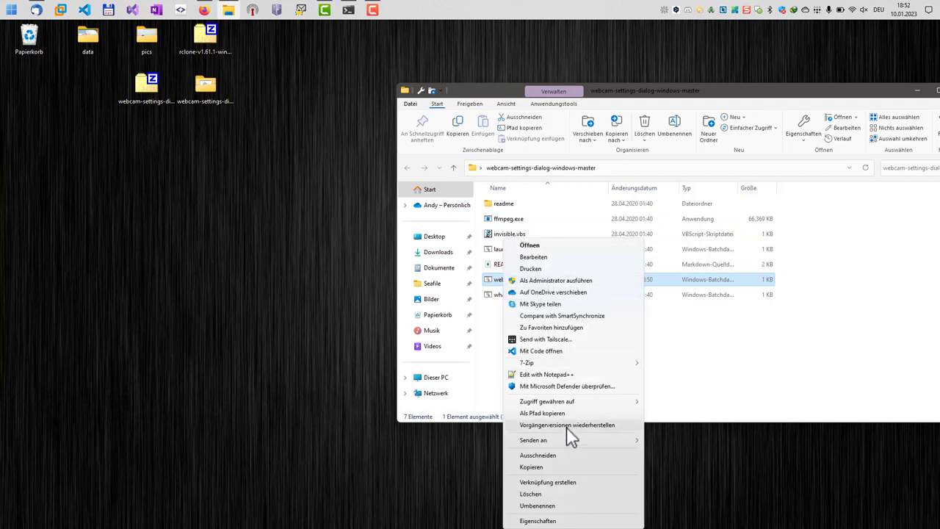
pyautogui.click(558, 485)
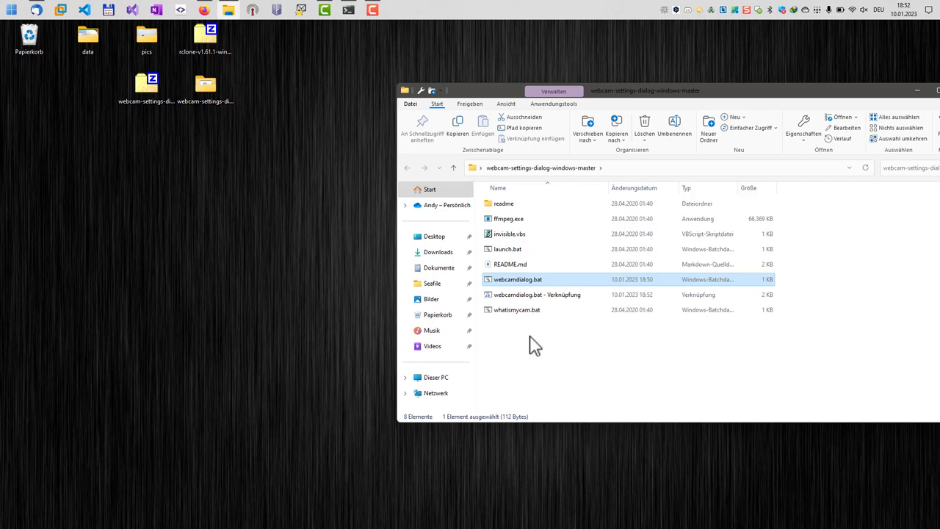
pyautogui.click(527, 298)
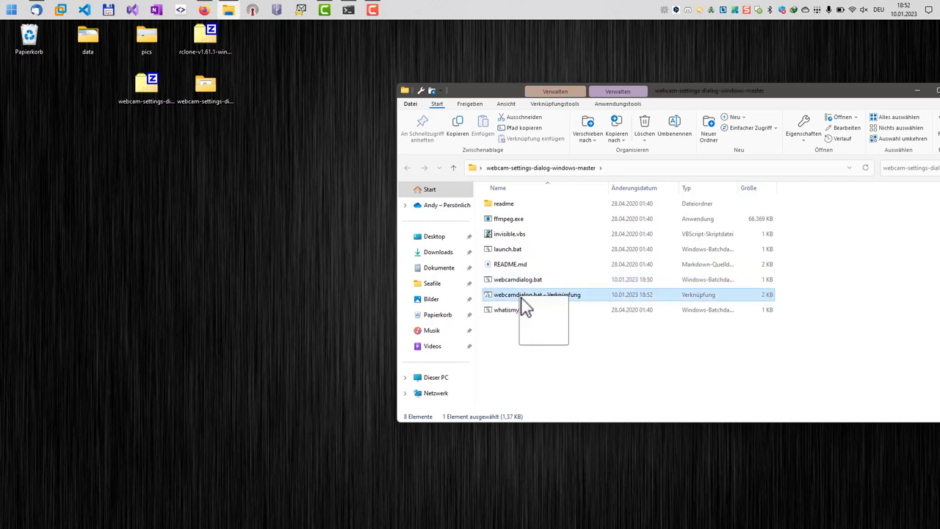
pyautogui.moveTo(526, 307); pyautogui.dragTo(272, 92)
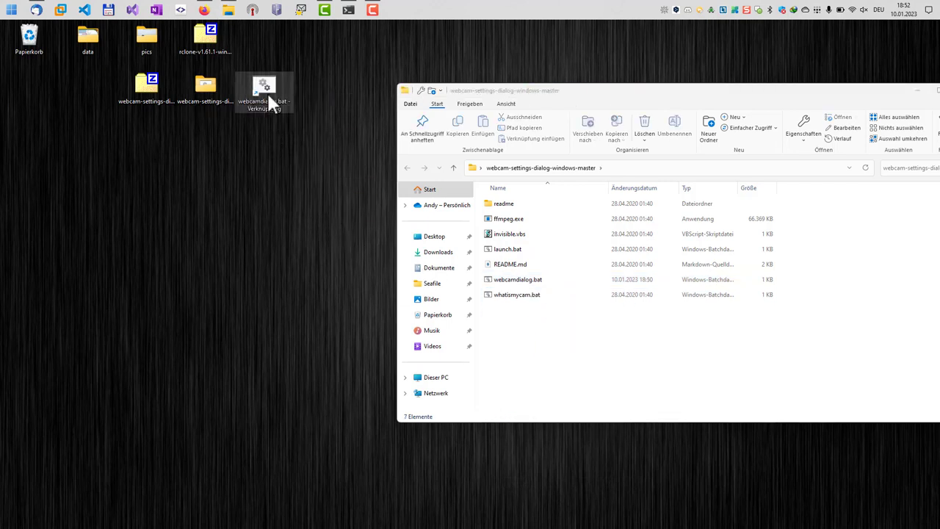
pyautogui.doubleClick(268, 92)
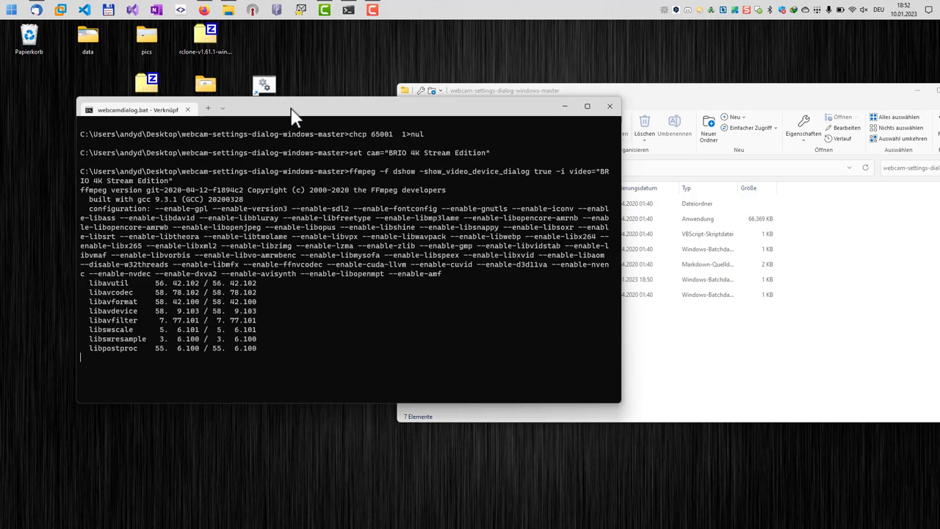